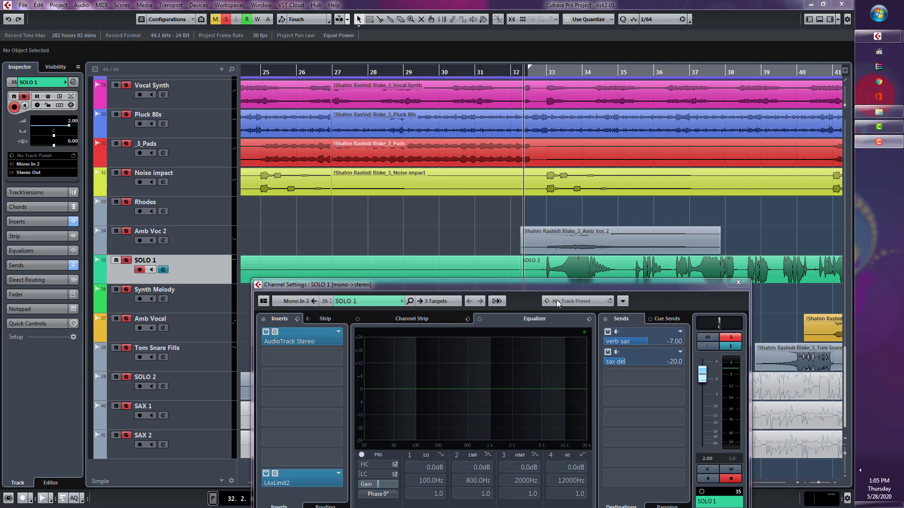
Try the Factory Default and Insane presets in the LAxLimit2 insert on SOLO 1, and close the plug-in and channel settings
click(275, 332)
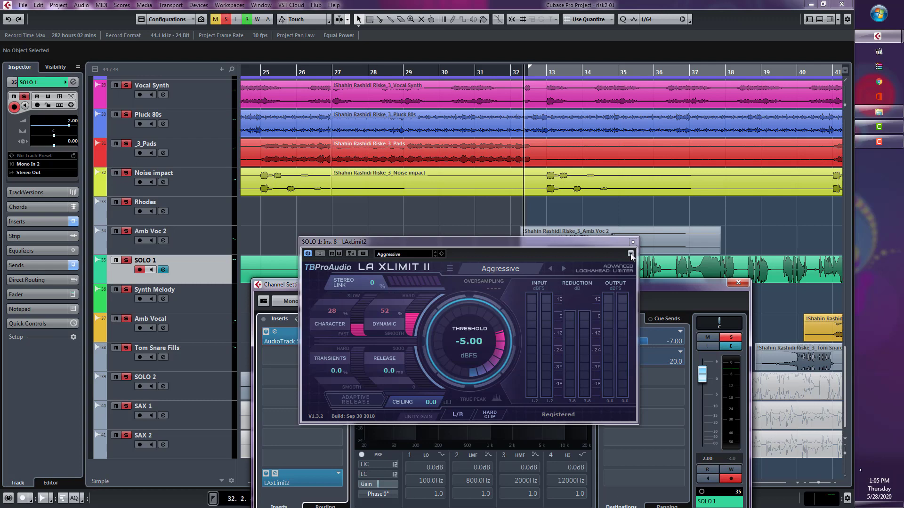
click(395, 254)
click(400, 270)
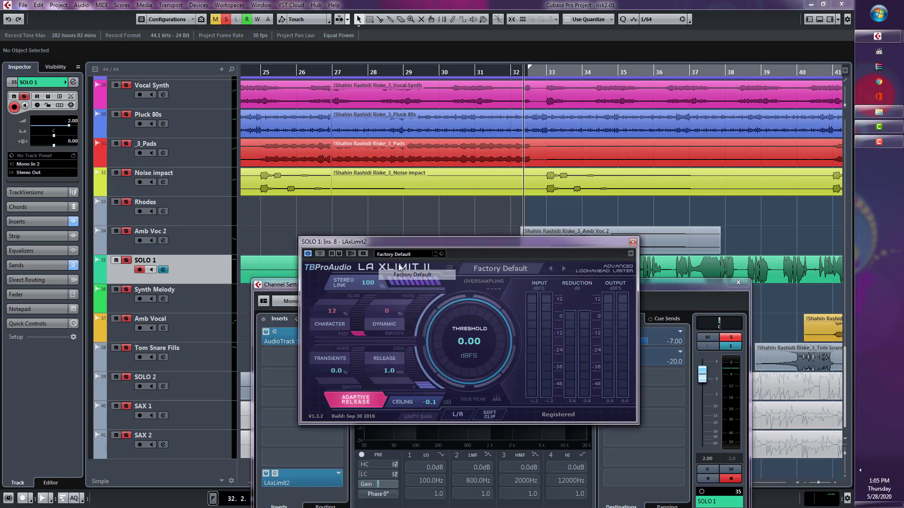
click(395, 253)
click(421, 285)
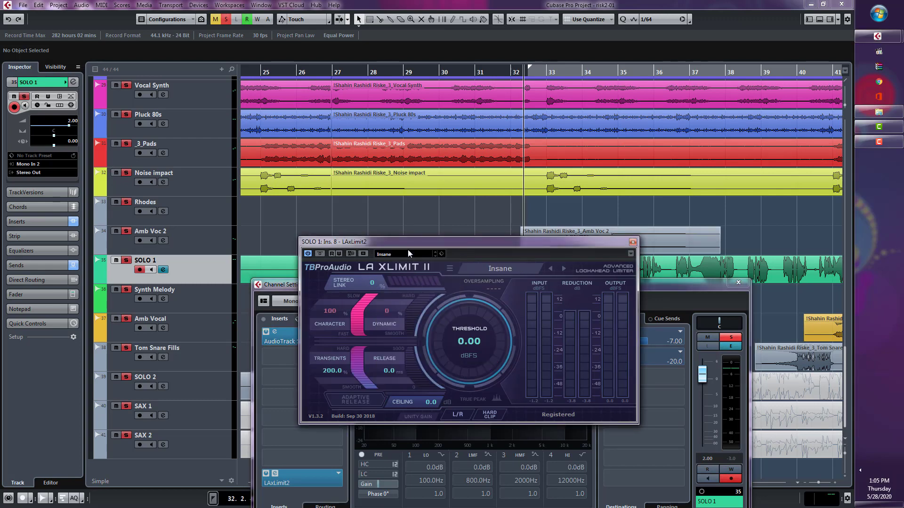
click(408, 253)
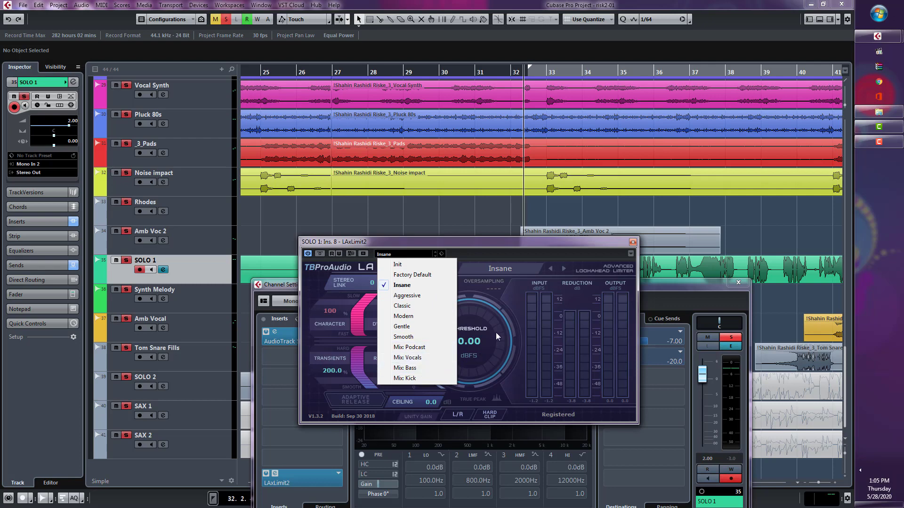
click(632, 242)
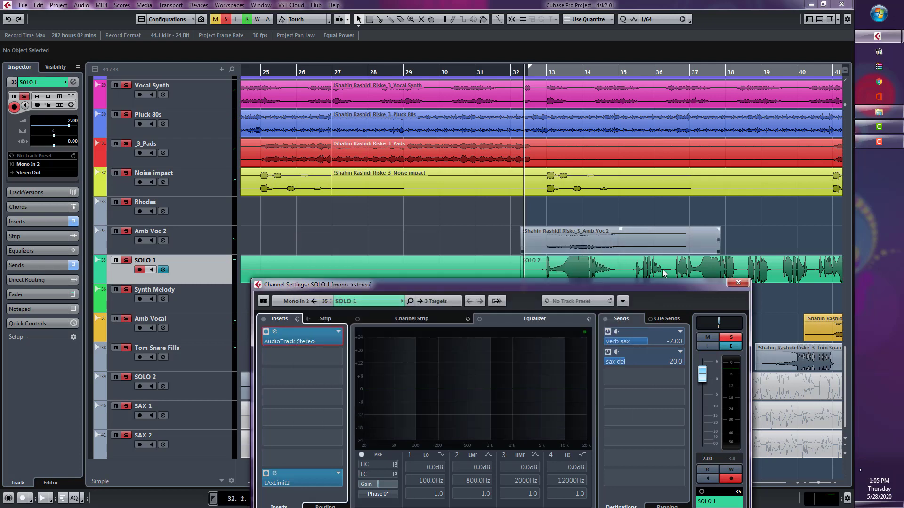
click(740, 283)
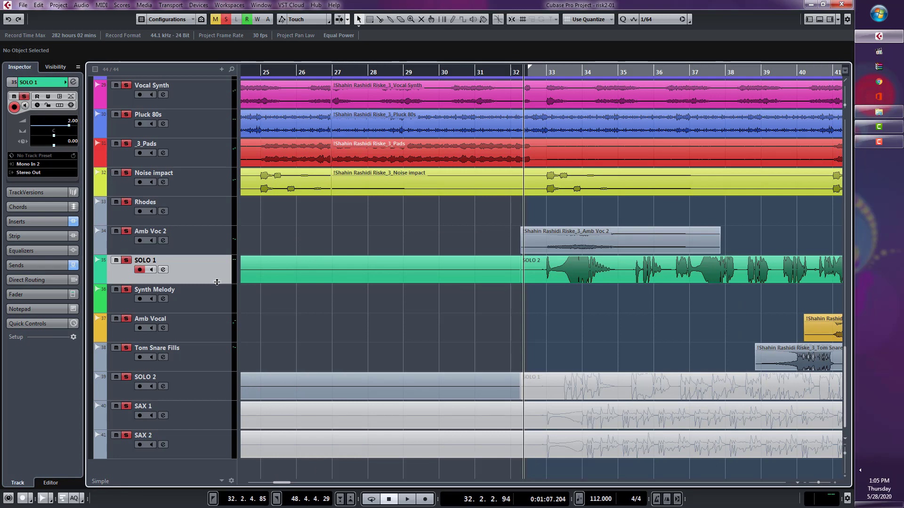
Reopen the LAxLimit2 insert from SOLO 1's channel settings and lower its threshold to -5.00 dBFS
click(163, 269)
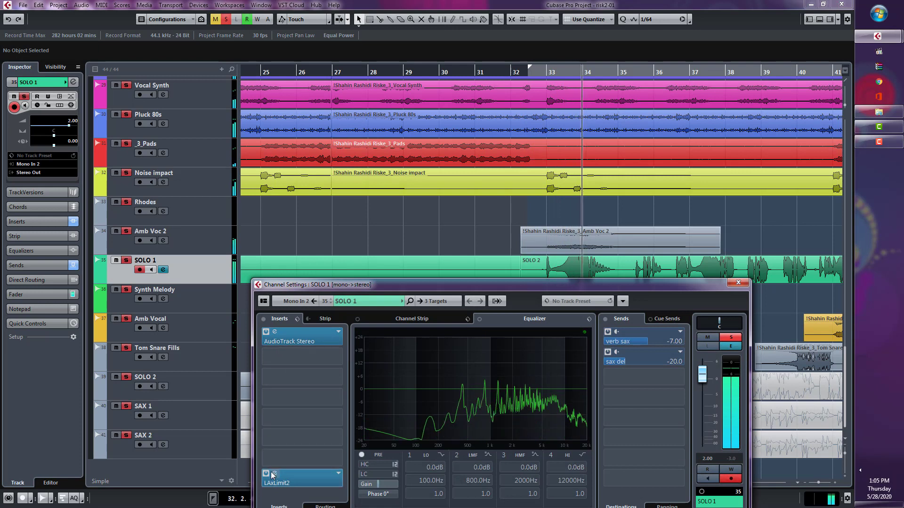
click(301, 482)
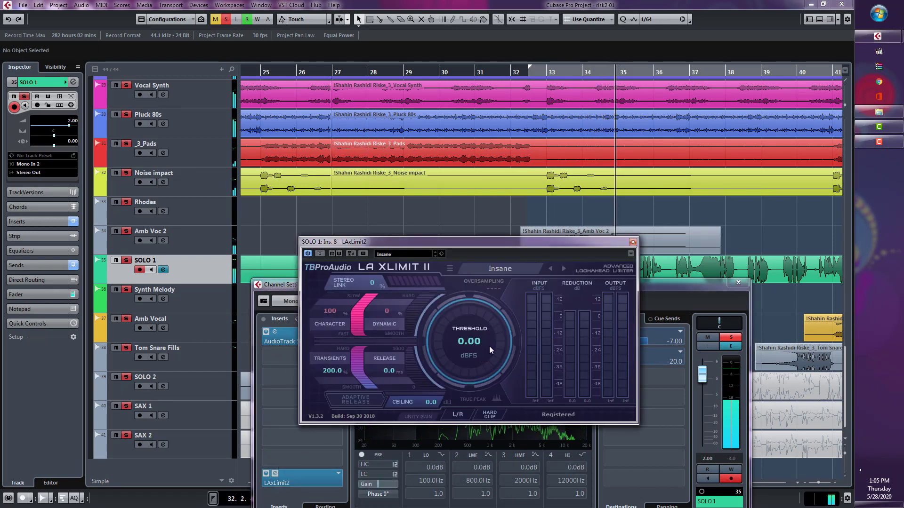
drag(470, 327, 535, 397)
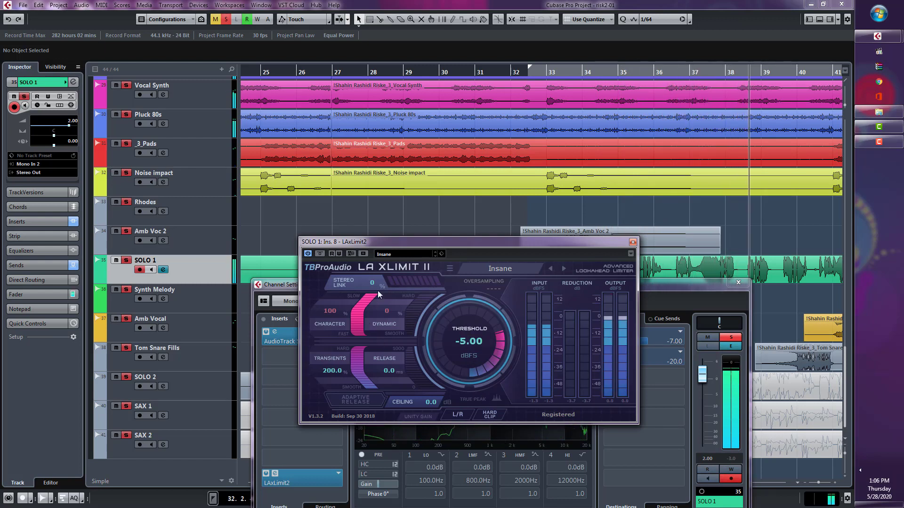
Load the Aggressive preset in the limiter and restart playback of the solo section
click(399, 254)
click(426, 295)
key(space)
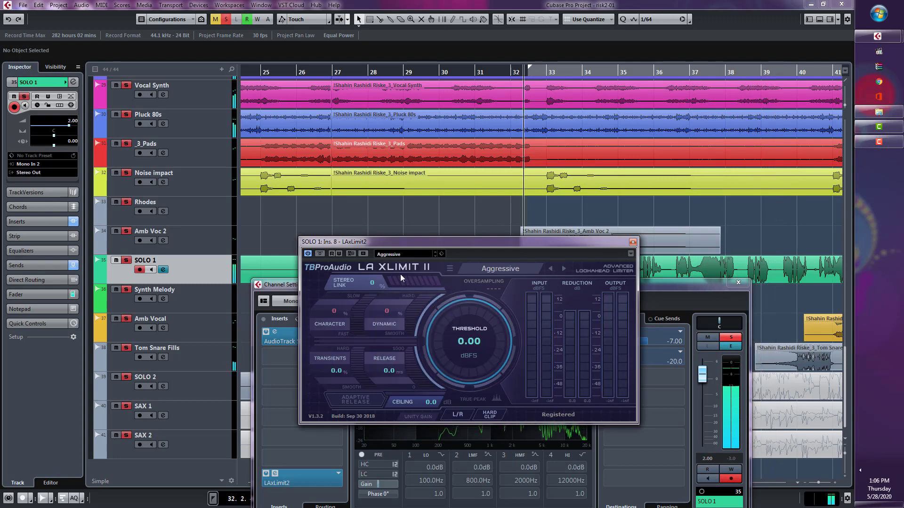
key(space)
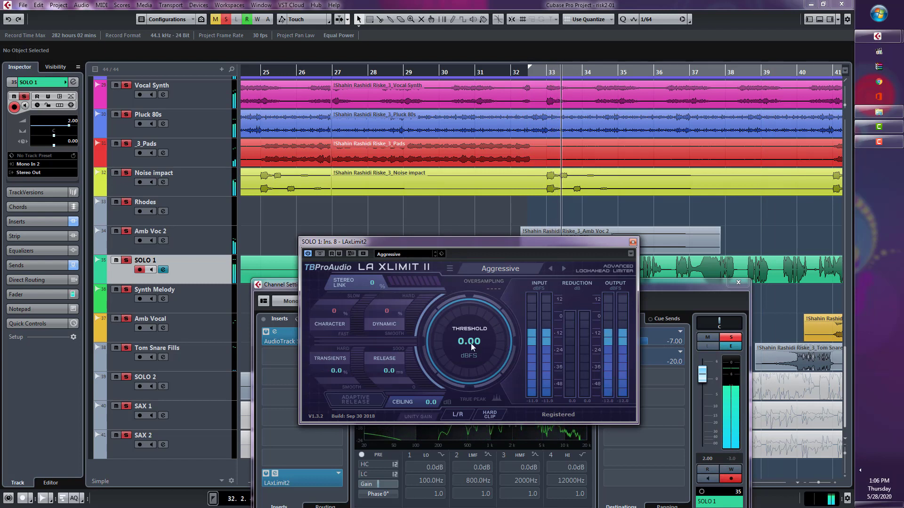
Set the limiter's threshold to -5 dBFS while the solo plays
drag(470, 344, 447, 448)
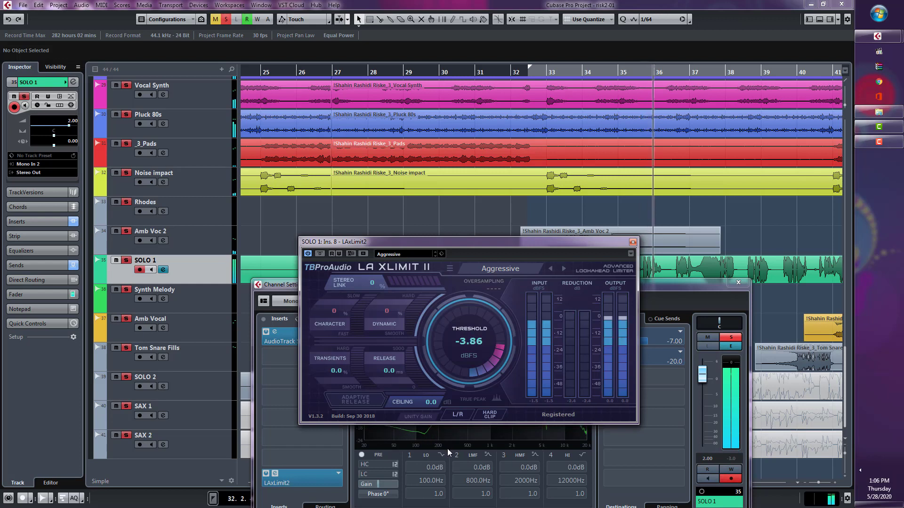
double_click(482, 349)
text(-5)
key(Return)
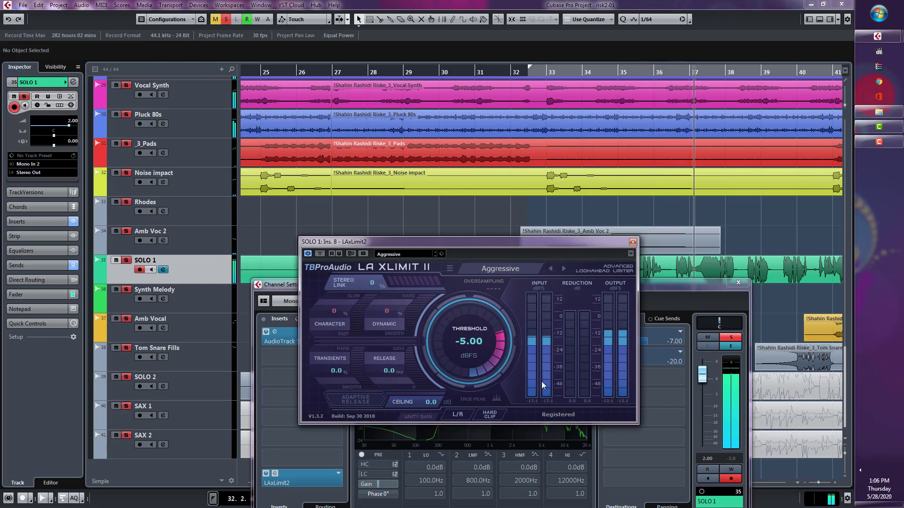
Raise the limiter's Dynamic to 50% and its Character to 30%
drag(384, 321, 387, 304)
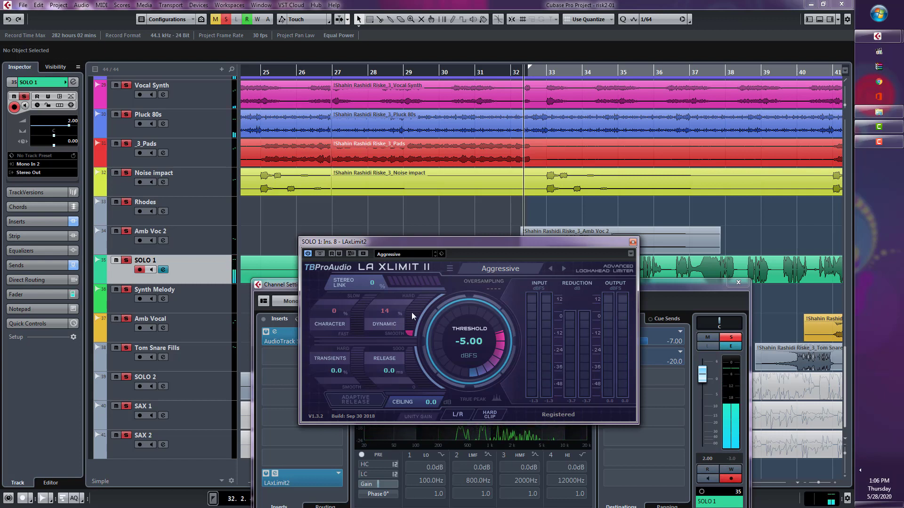
drag(392, 325, 403, 265)
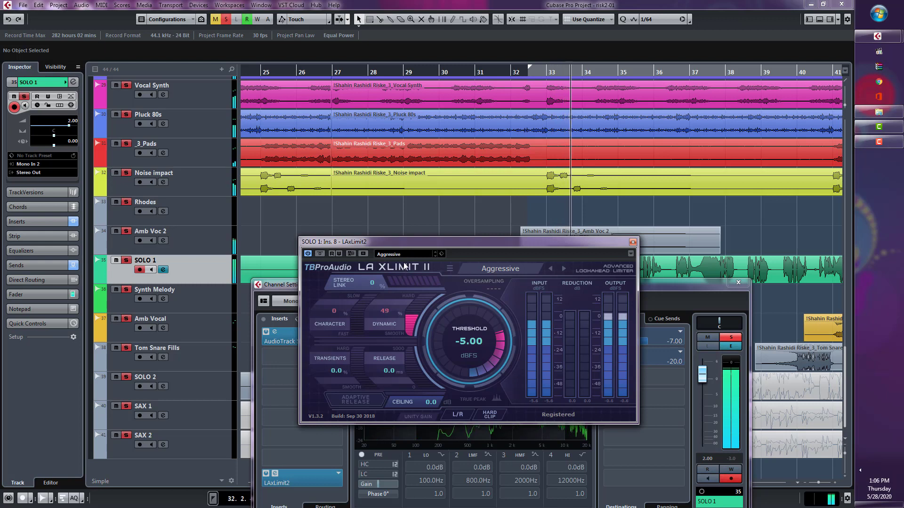
drag(329, 329, 343, 292)
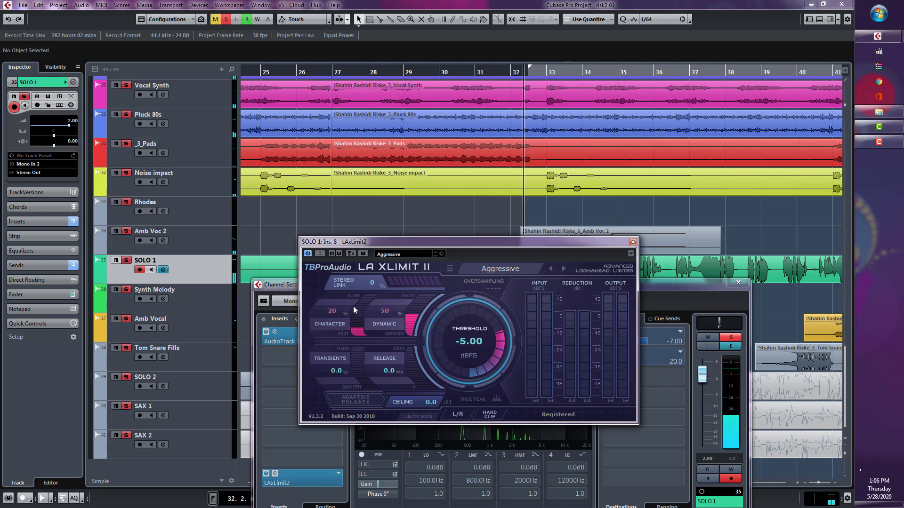
drag(341, 327, 338, 304)
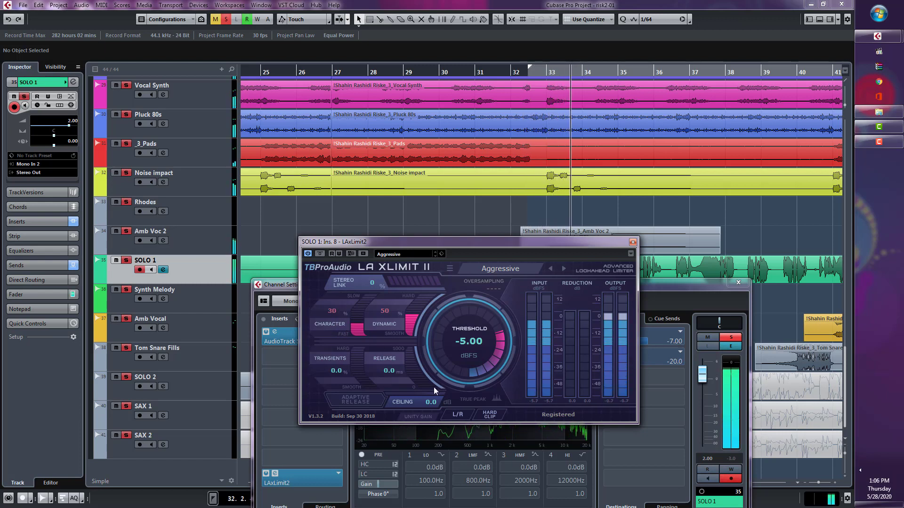
Set the limiter's release time to 20 ms
scroll(391, 362, up, 3)
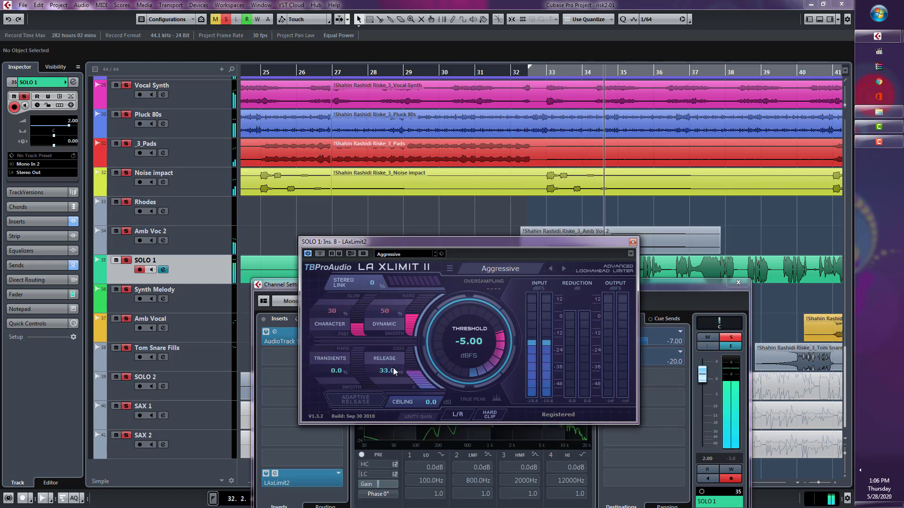
double_click(387, 372)
text(2)
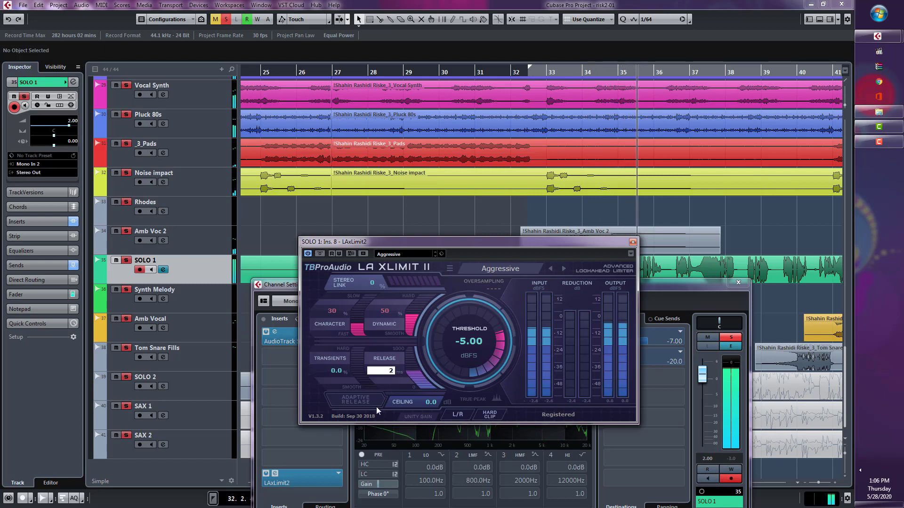
text(0)
key(Return)
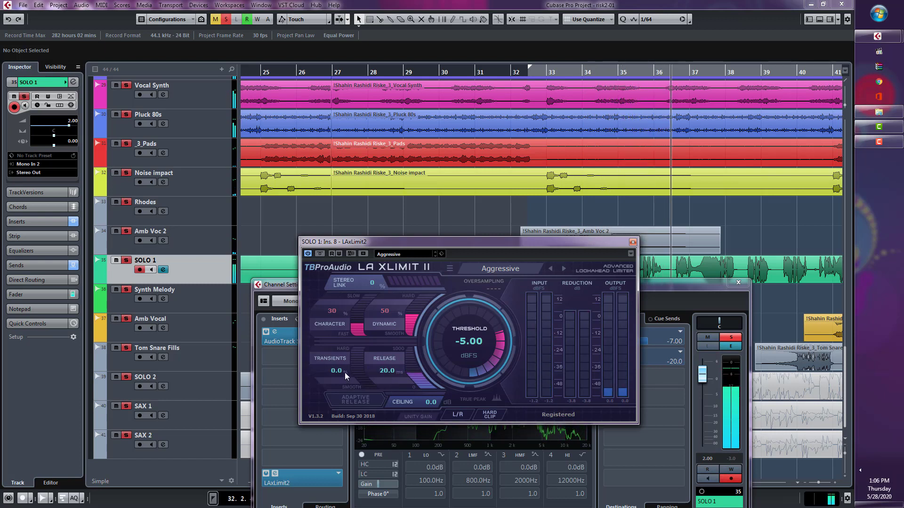
Raise the limiter's Transients to 25.9% while auditioning the solo, and stop playback
key(space)
scroll(346, 375, up, 1)
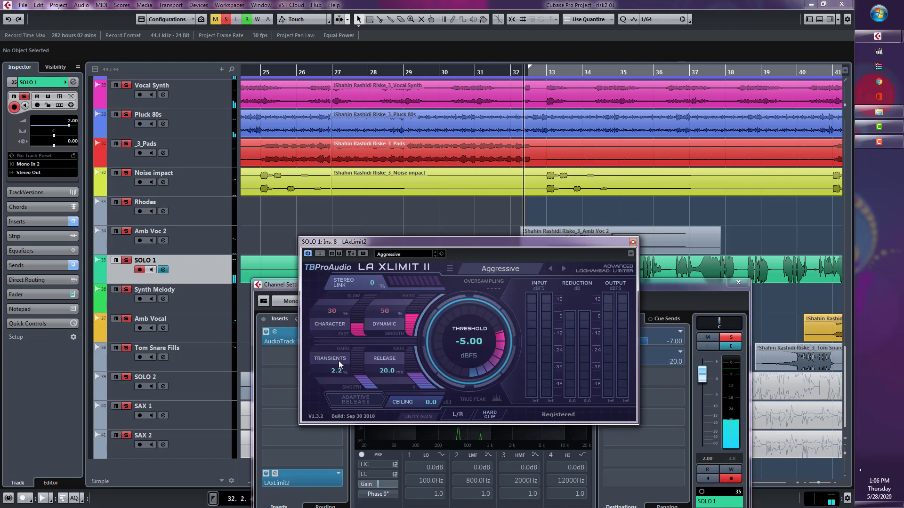
key(space)
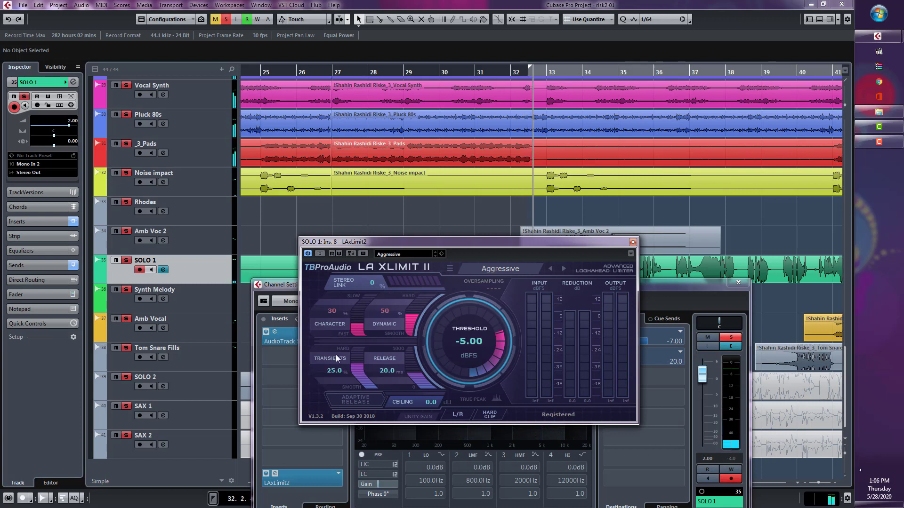
scroll(337, 353, up, 5)
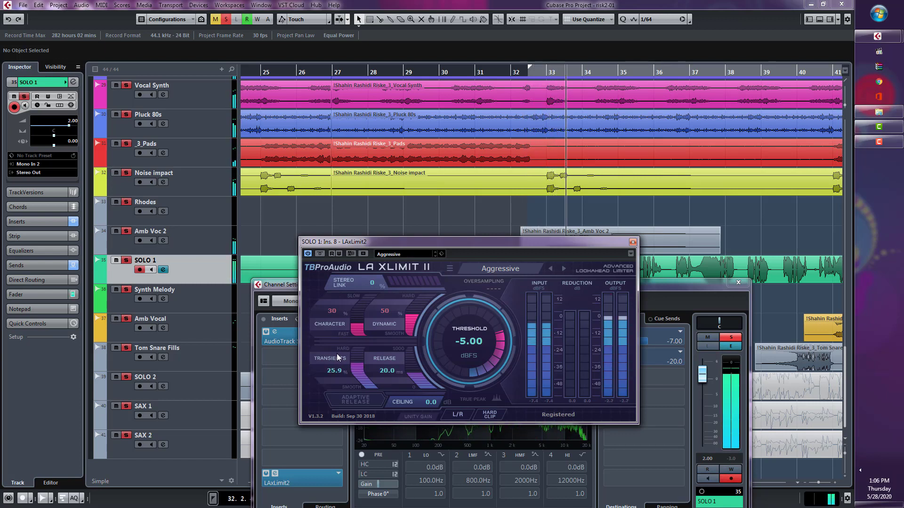
key(space)
Set the limiter's output ceiling to -0.2 dB and turn on True Peak
double_click(429, 402)
text(-0.2)
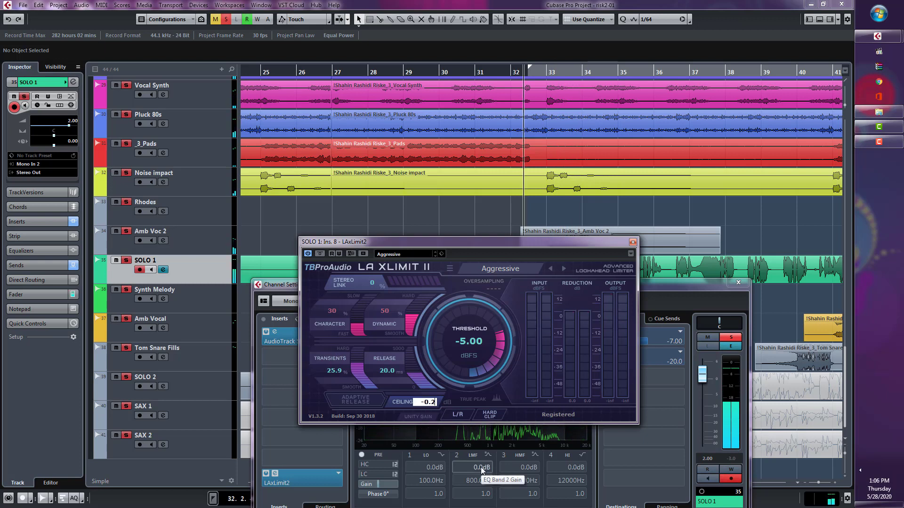
key(Return)
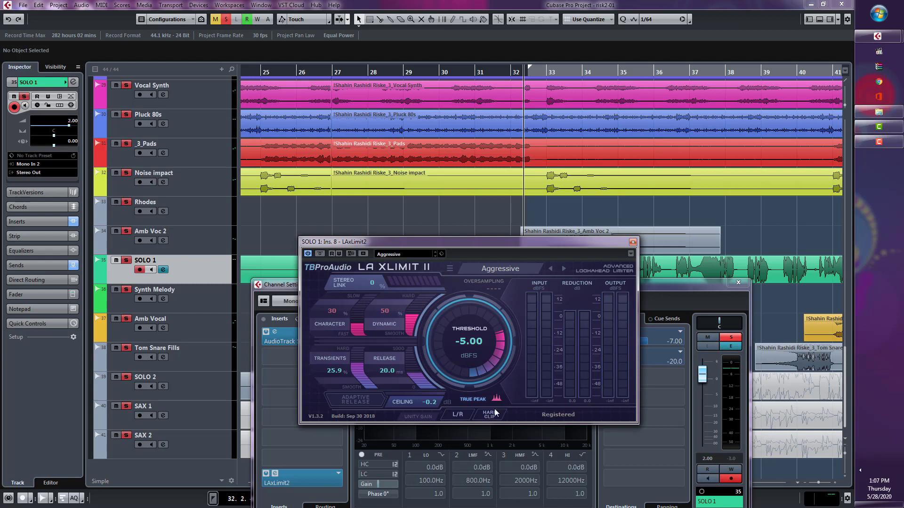
Set the limiter's oversampling to 8x while the solo plays
key(space)
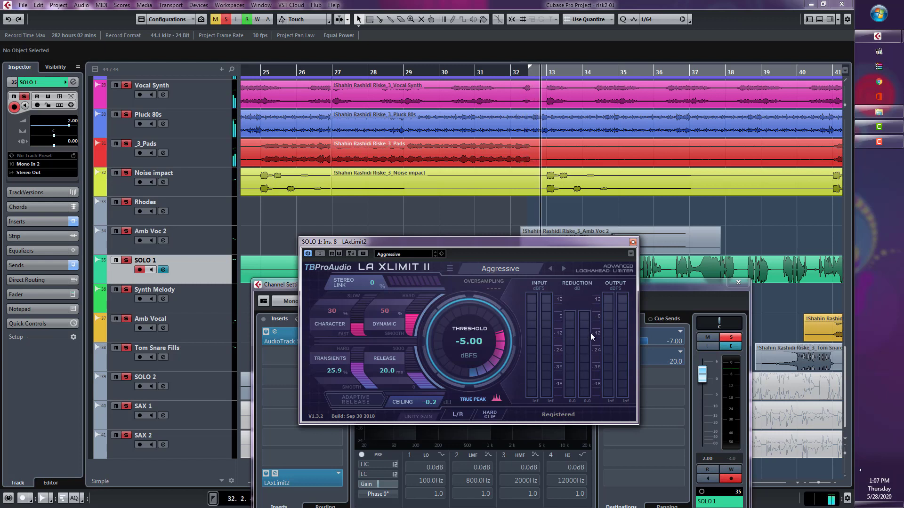
click(492, 288)
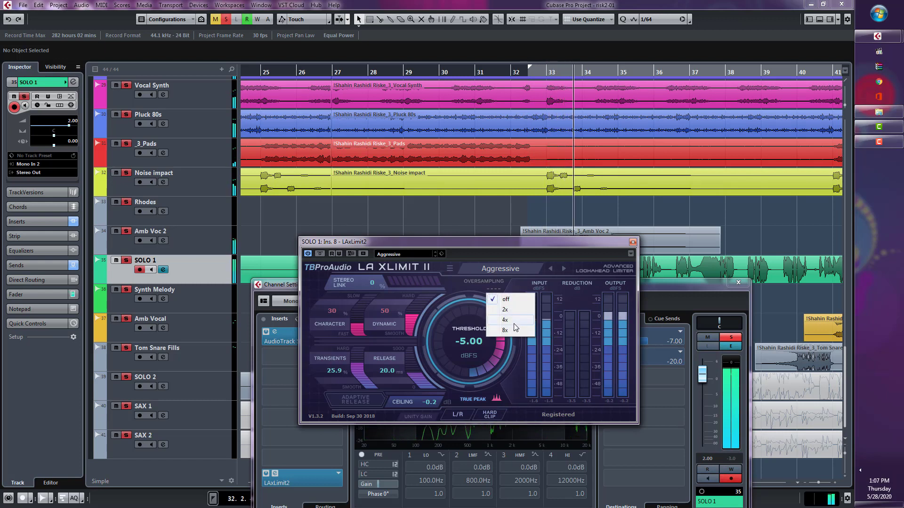
click(504, 330)
click(495, 288)
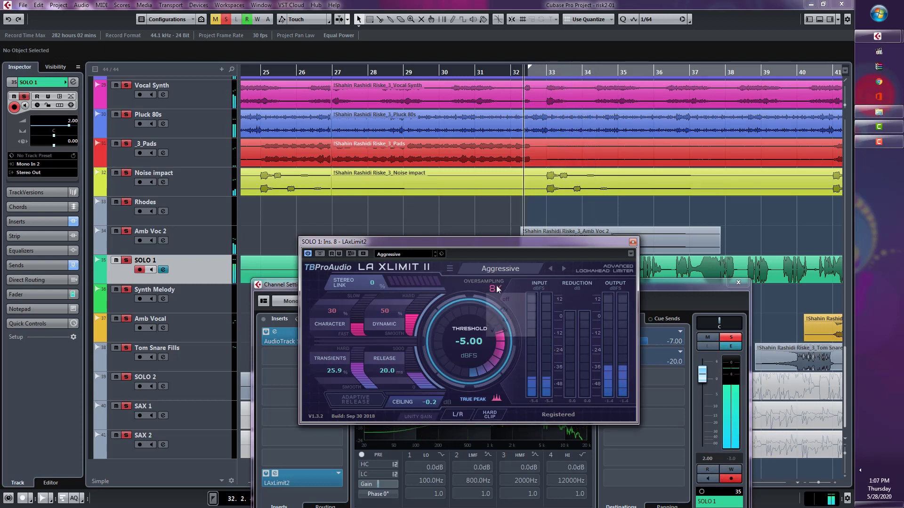
click(504, 248)
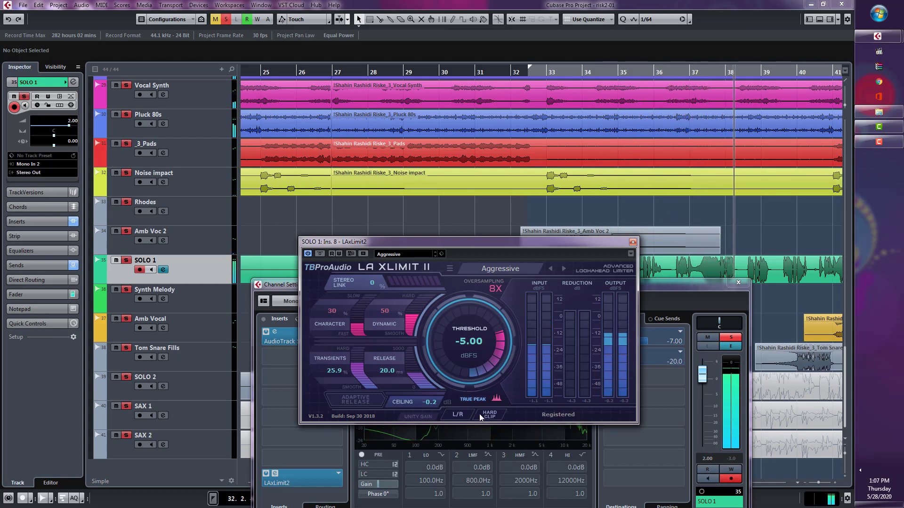
Turn on Unity Gain, replay the solo section to compare levels, and turn Unity Gain off again
click(423, 421)
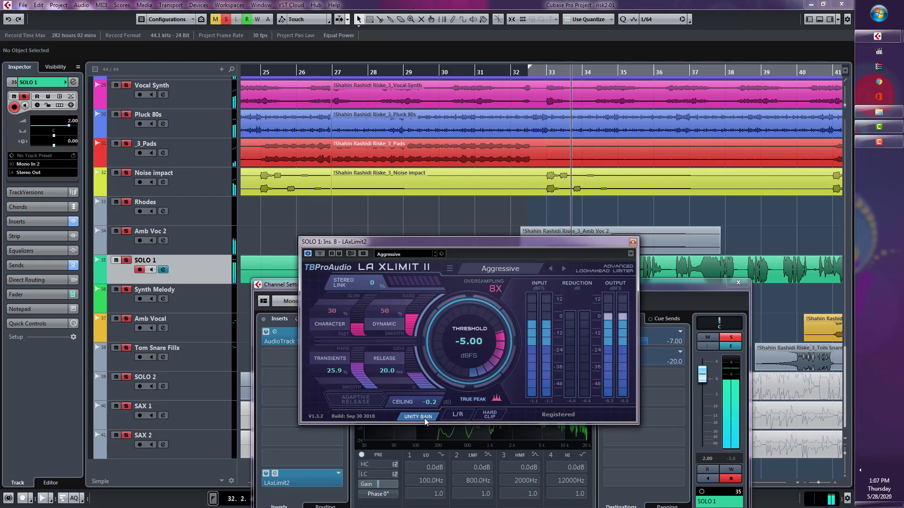
key(space)
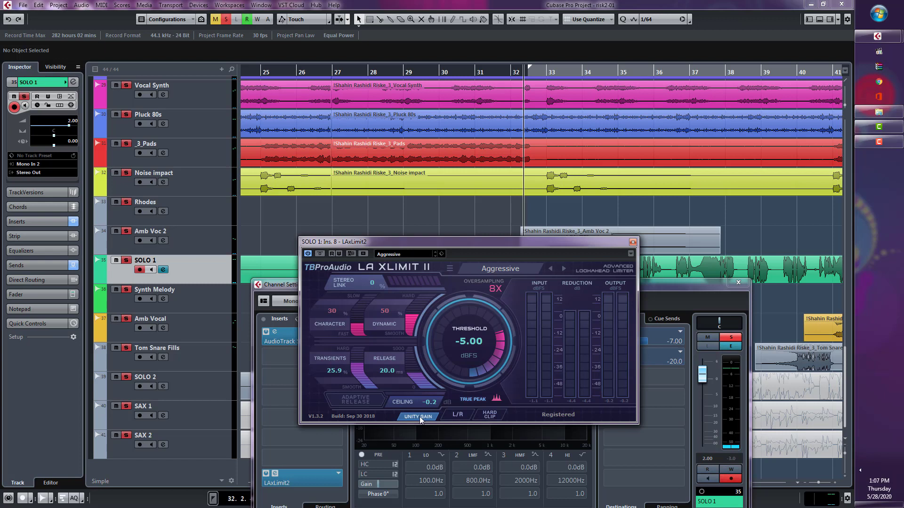
key(space)
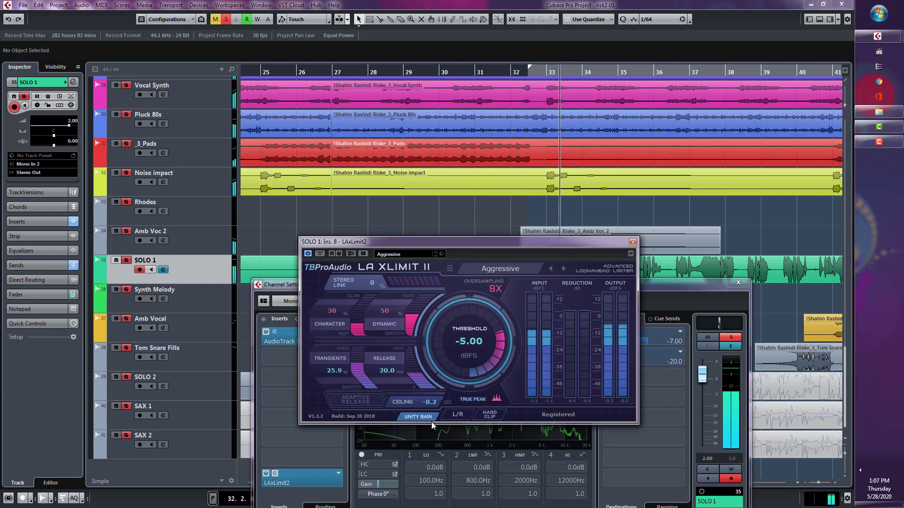
click(424, 419)
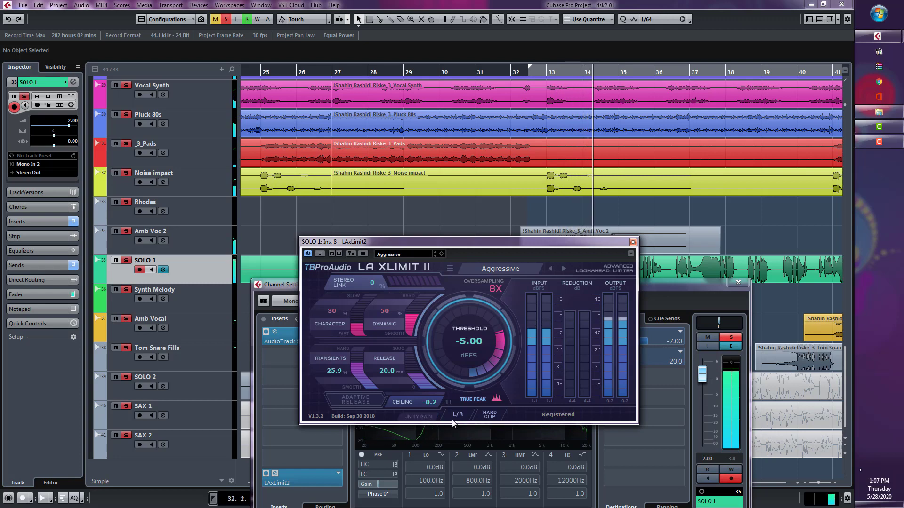
Change the limiter's channel mode from L/R to M/S and replay the solo section
key(space)
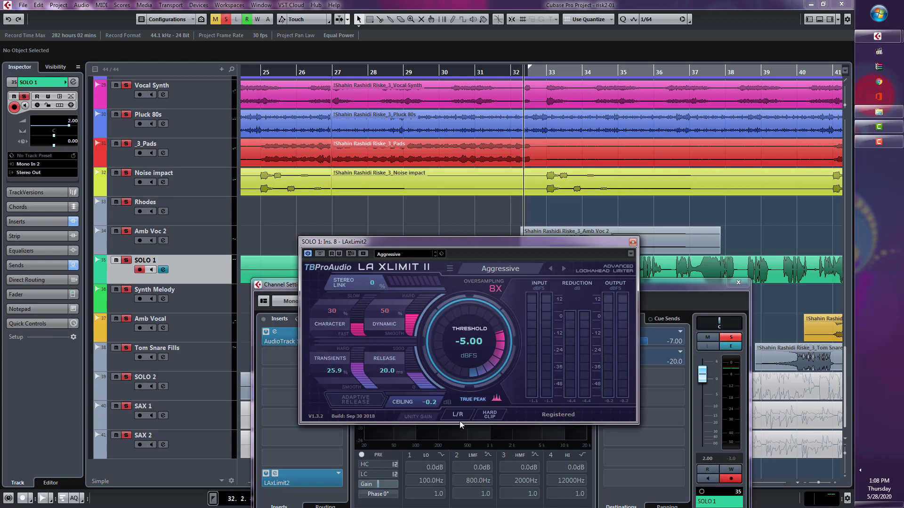
key(space)
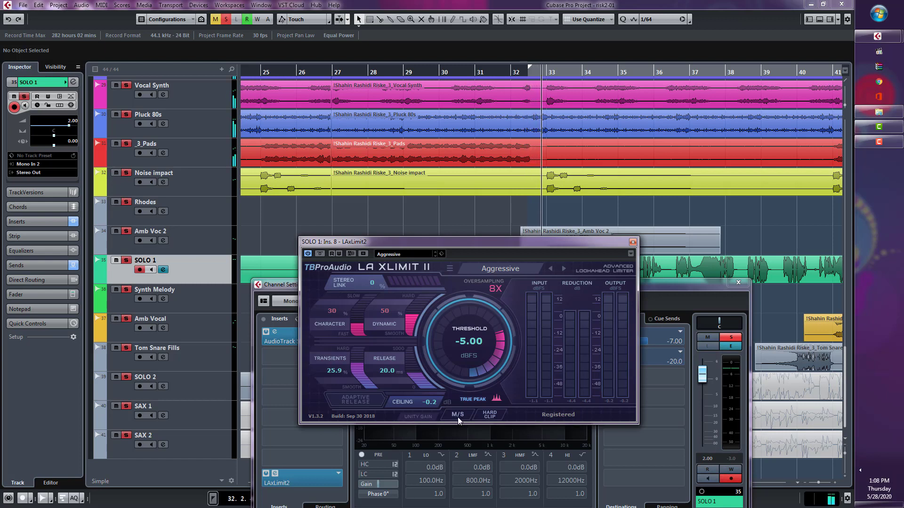
Return the limiter's channel mode to L/R and change its clipping mode to Soft Clip
click(458, 416)
click(490, 416)
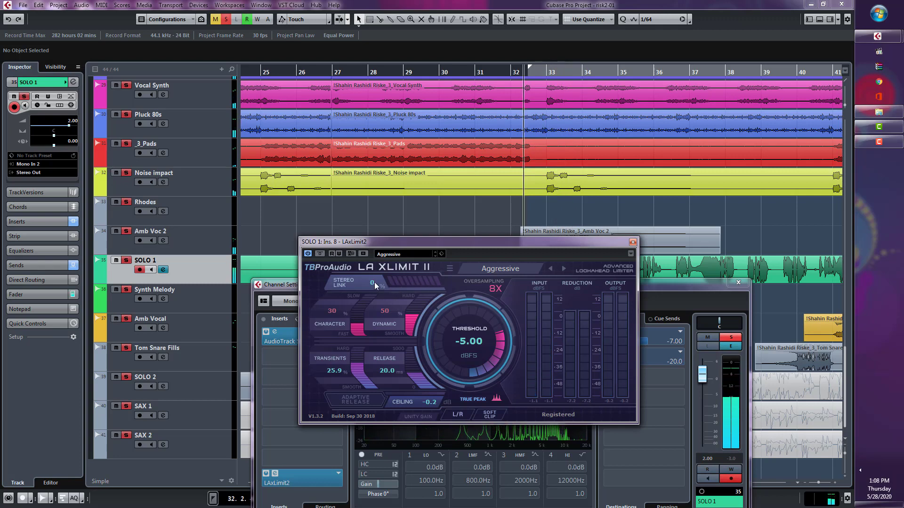
Compare the solo with the limiter's Stereo Link at 100% and 0%, ending at 100%
drag(374, 282, 414, 246)
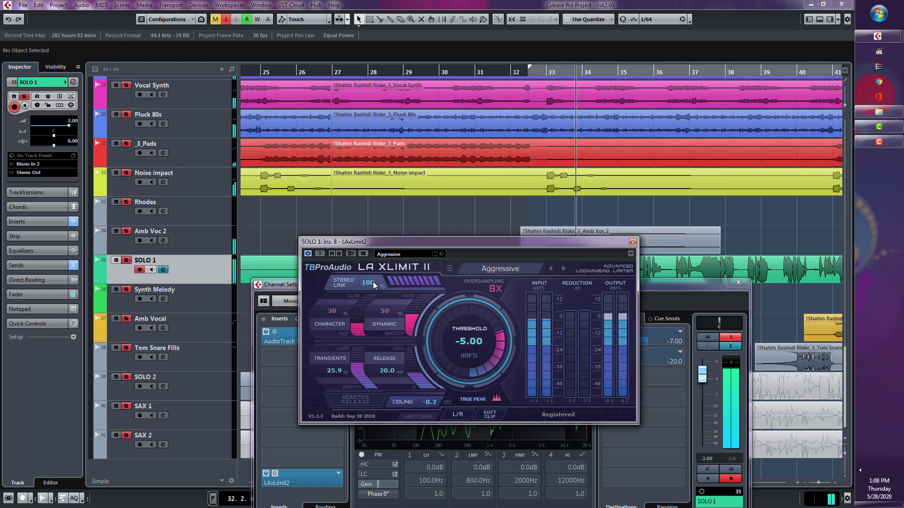
drag(374, 283, 401, 384)
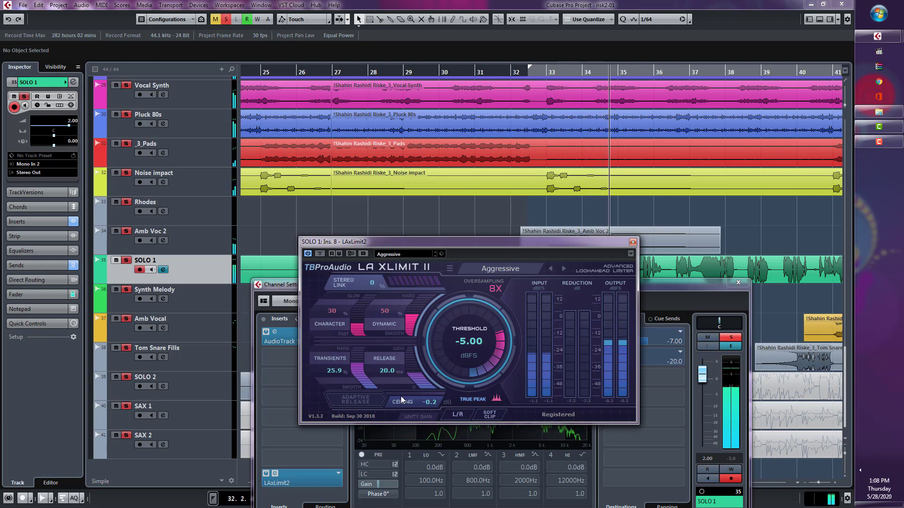
drag(375, 287, 388, 200)
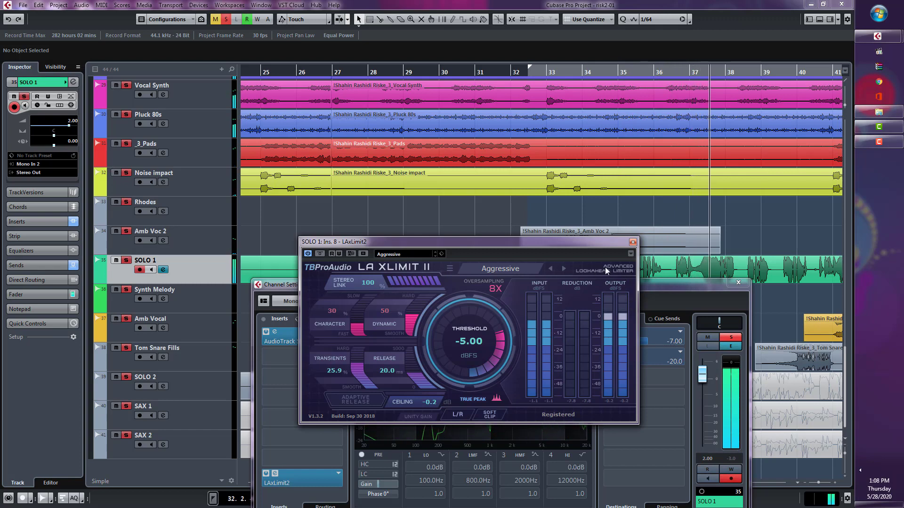
Switch the limiter to the Classic preset and back to Aggressive to reload its settings
click(565, 268)
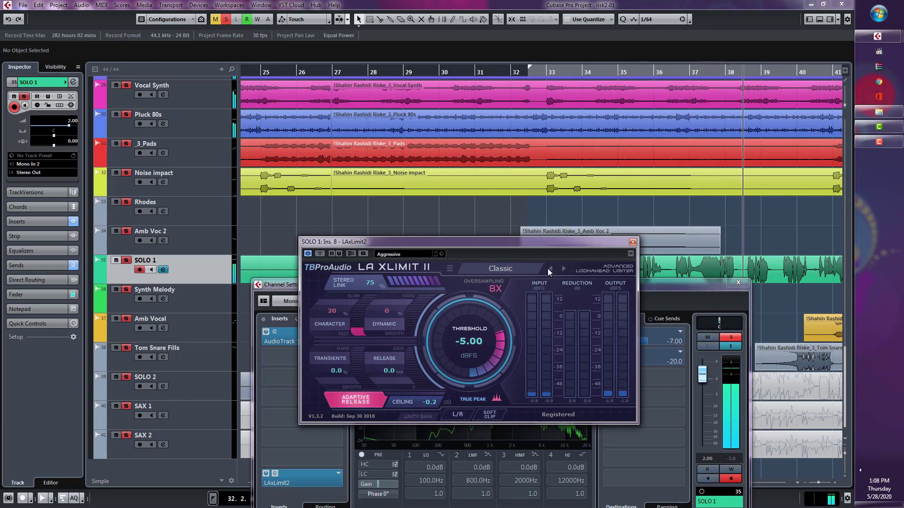
click(549, 269)
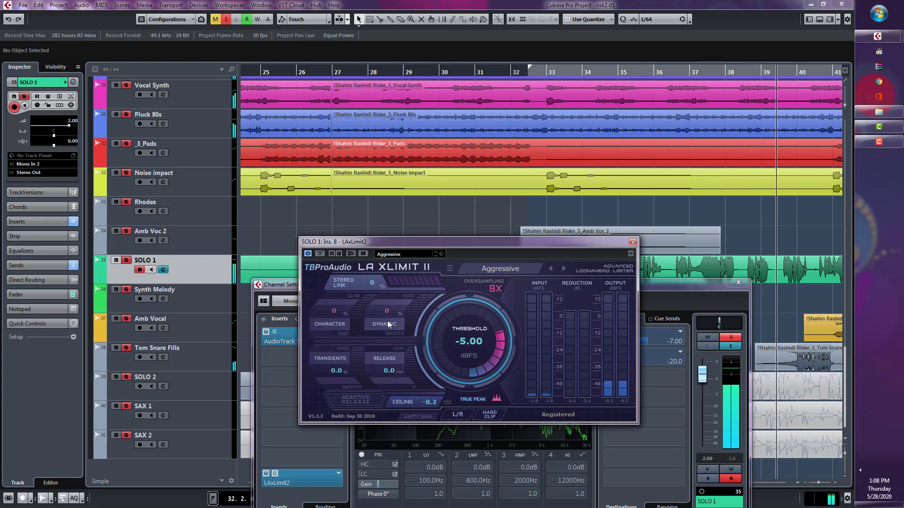
Set the limiter's Dynamic to 52% and Character to 30%
mouse_move(388, 320)
mouse_down()
mouse_move(394, 288)
mouse_move(388, 322)
mouse_up()
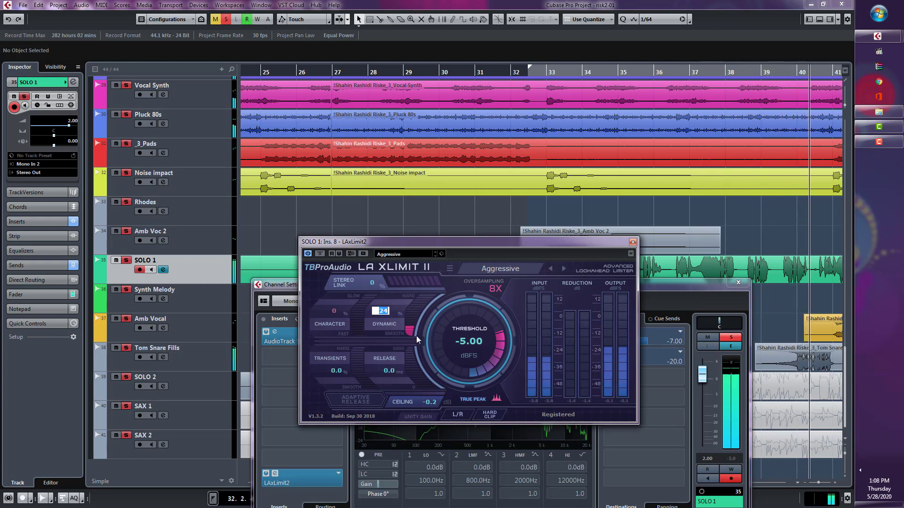
text(32)
key(BackSpace)
key(BackSpace)
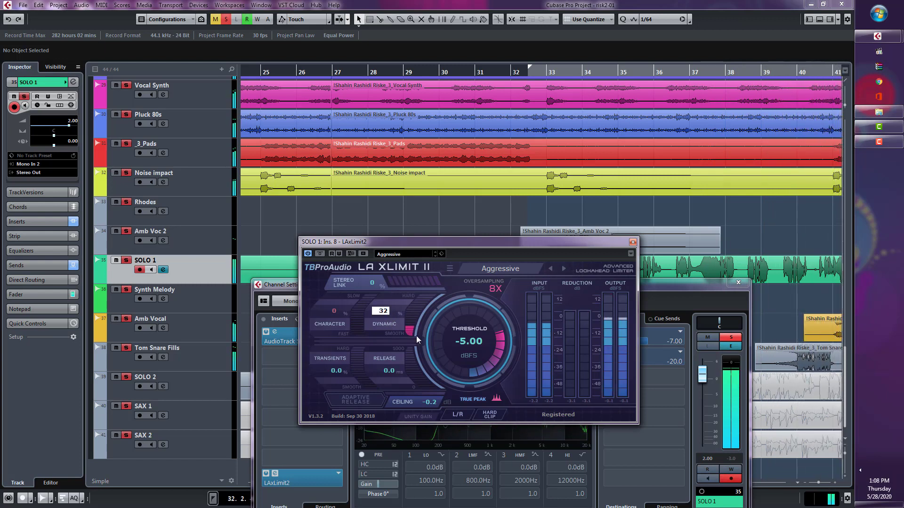
text(52)
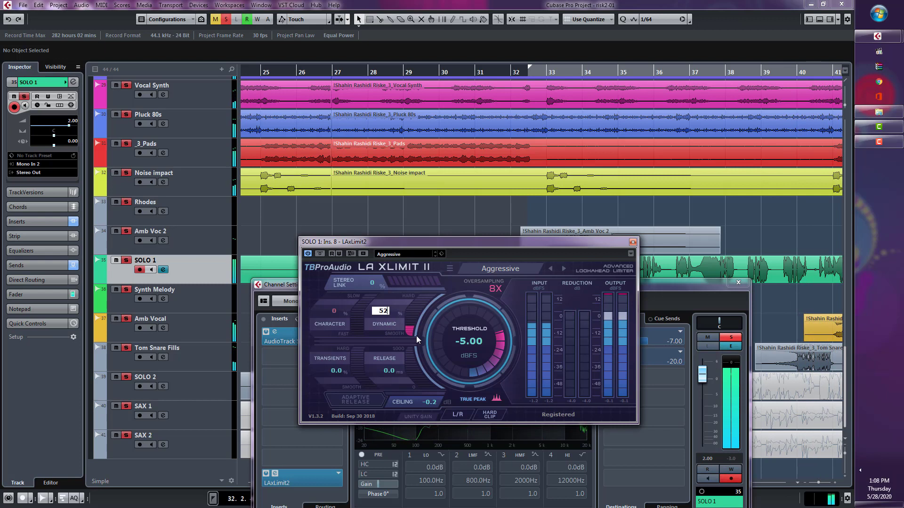
key(Tab)
text(30)
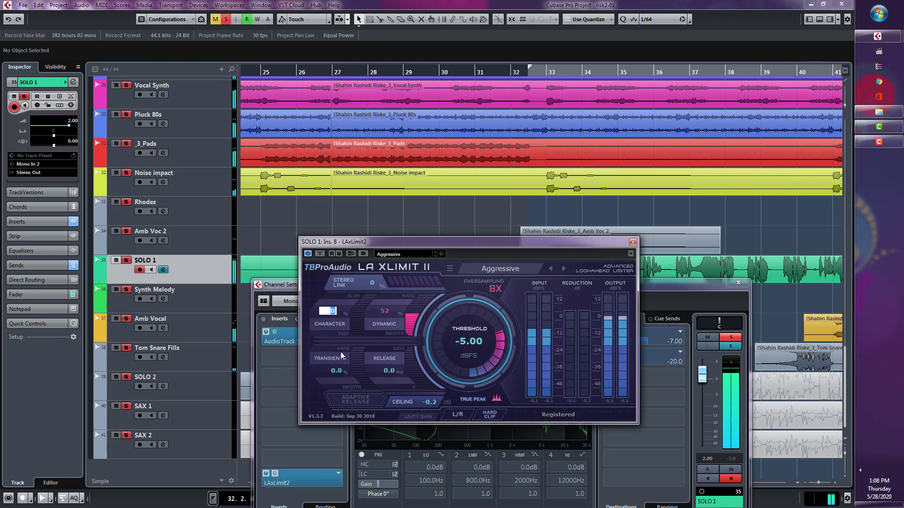
key(Return)
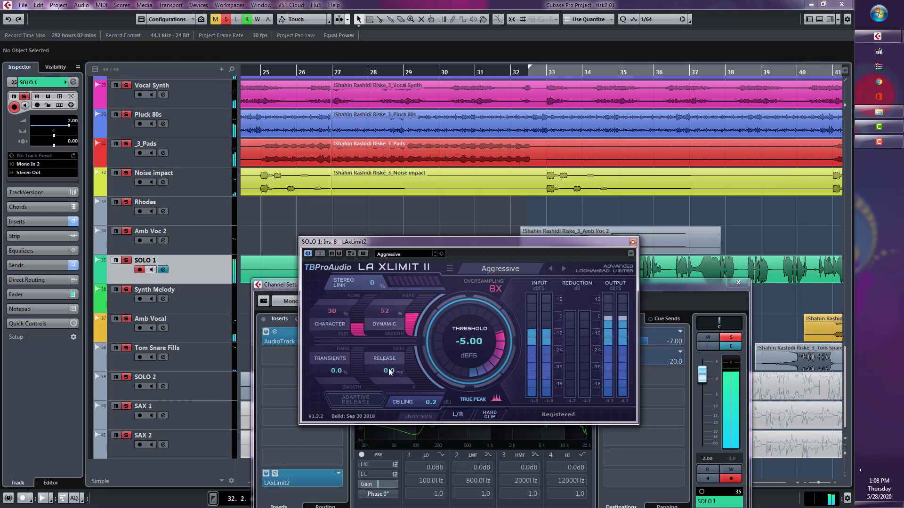
Set the limiter's Release to 20 ms and Transients to 13% before stopping playback
double_click(387, 371)
text(20)
key(Return)
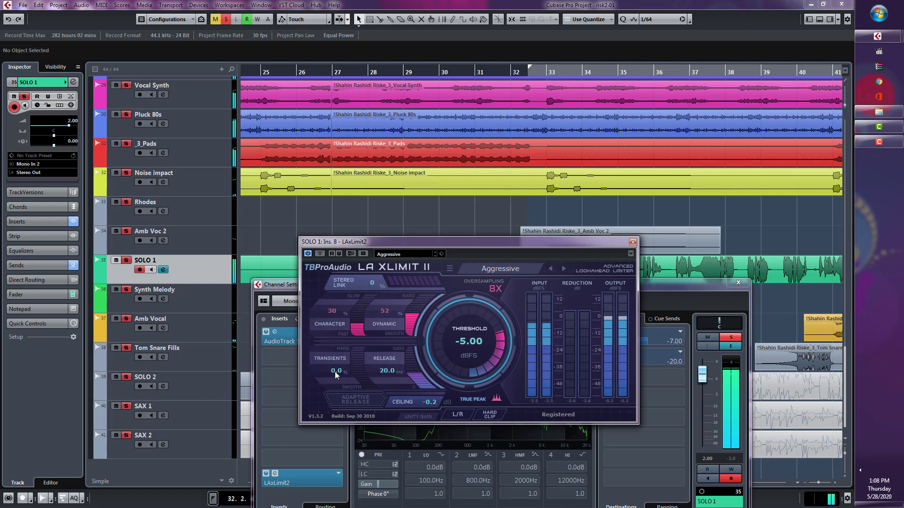
drag(335, 371, 329, 281)
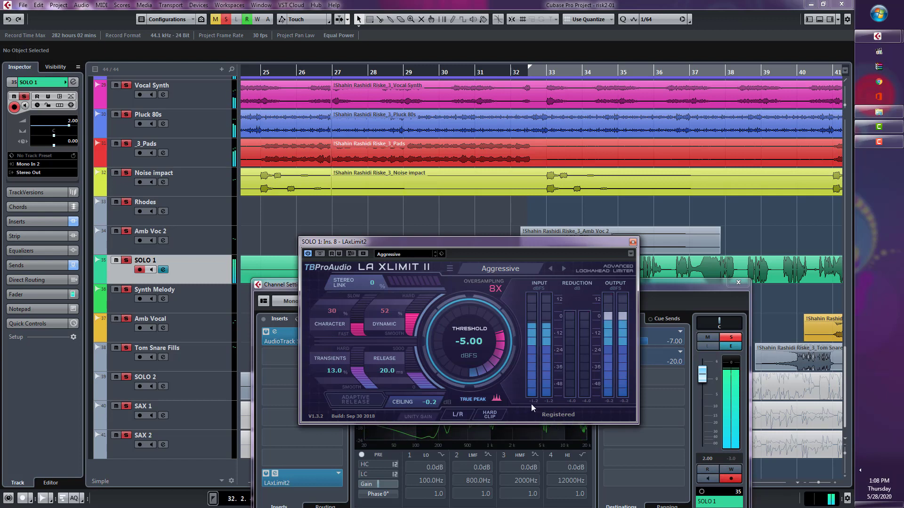
key(space)
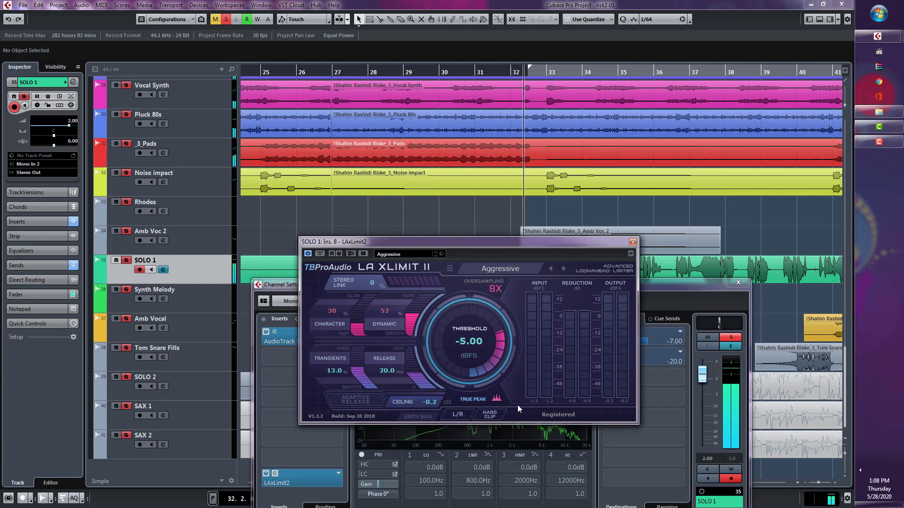